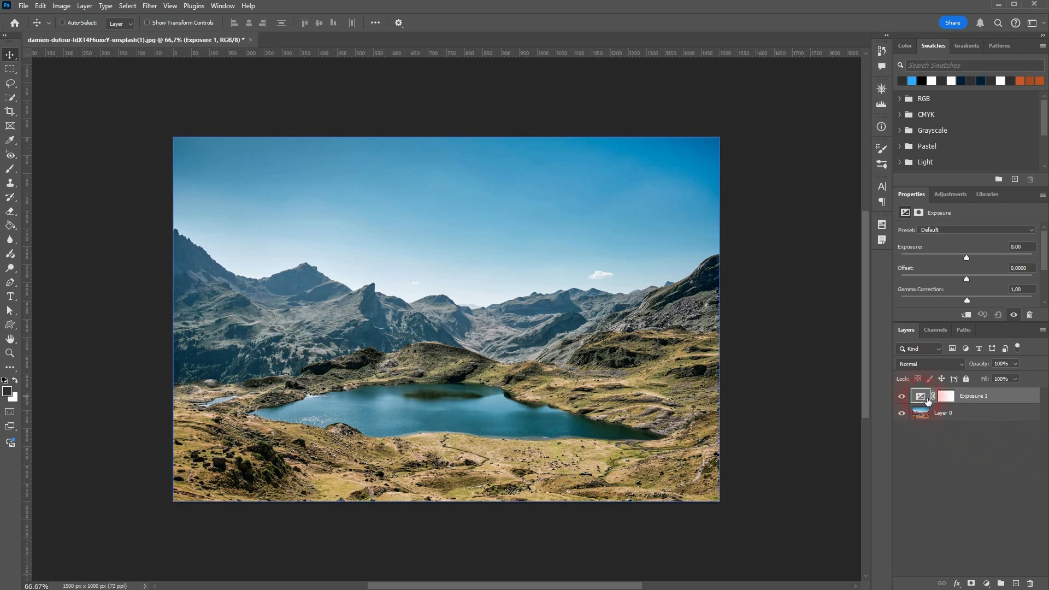
# Step: Select the Exposure 1 adjustment layer and undock its Properties panel so it floats over the photo
pyautogui.click(937, 398)
pyautogui.click(921, 397)
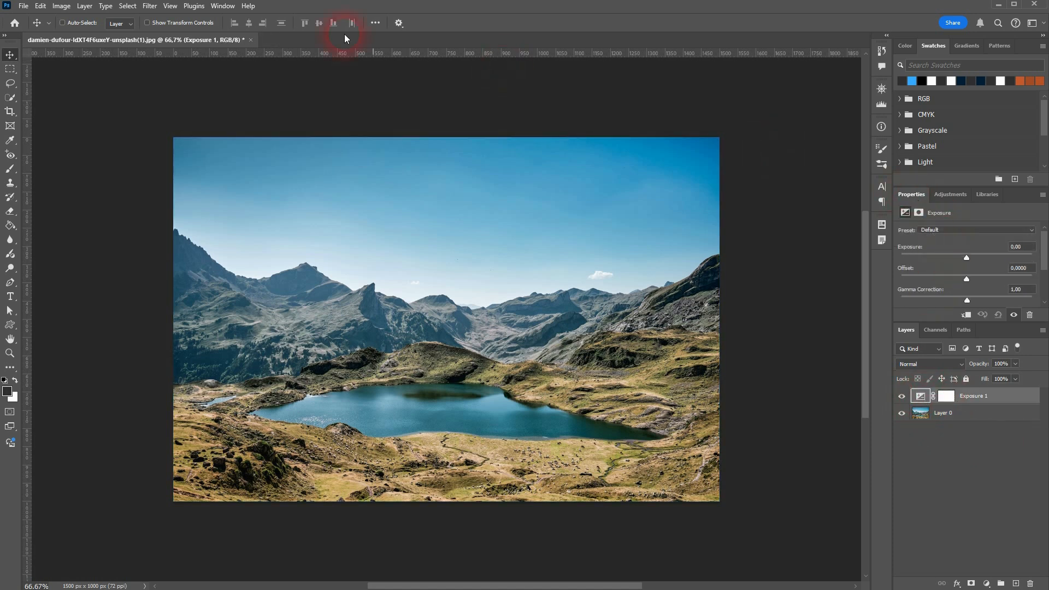
pyautogui.click(222, 5)
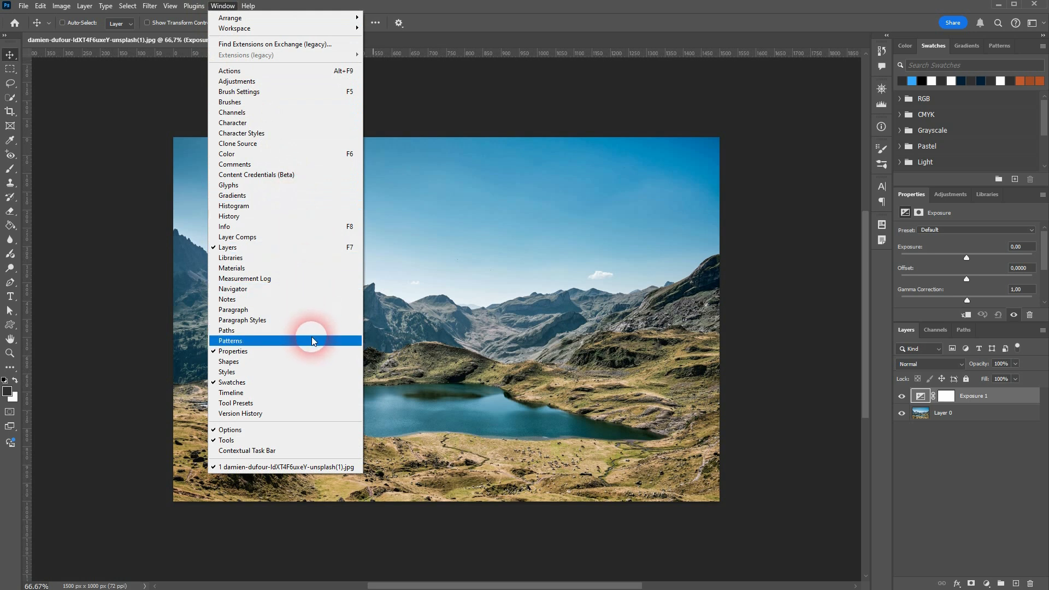
pyautogui.click(932, 211)
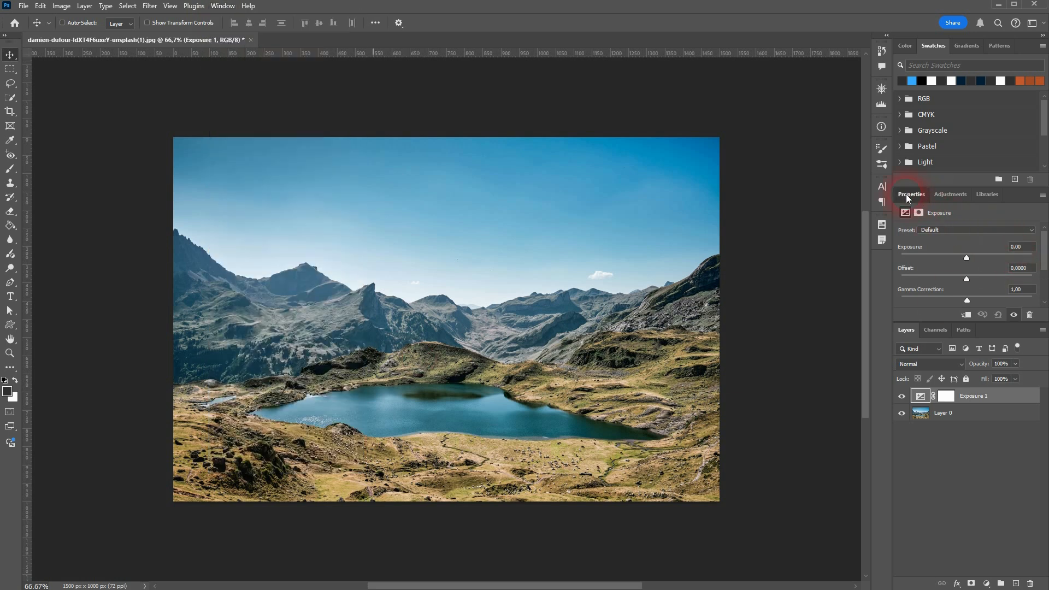
pyautogui.moveTo(906, 194); pyautogui.dragTo(706, 223)
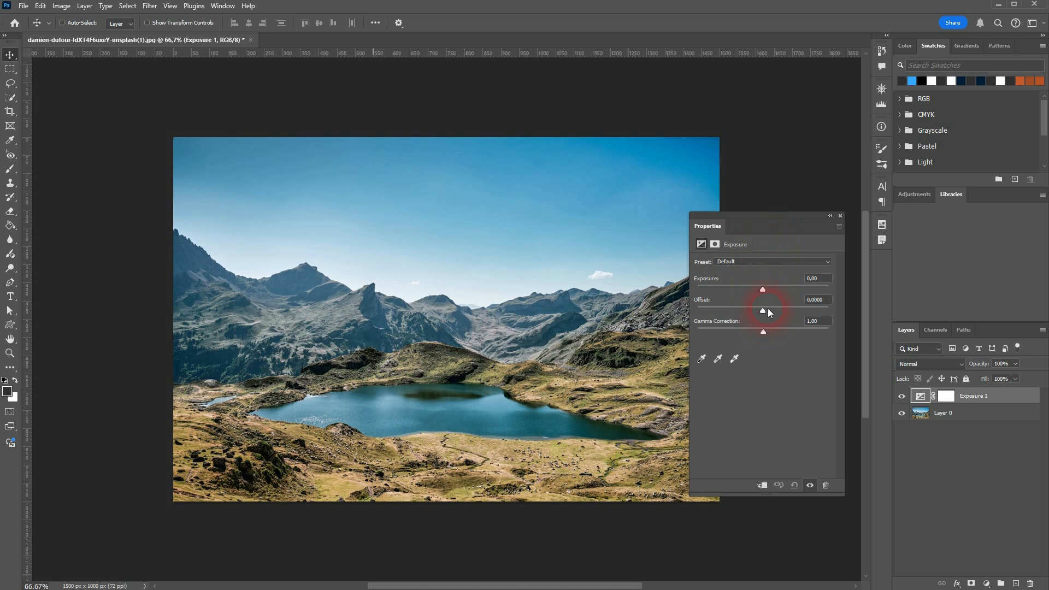
# Step: Try the exposure presets Minus 1.0, Minus 2.0 and Plus 2.0, and return to Default
pyautogui.click(772, 263)
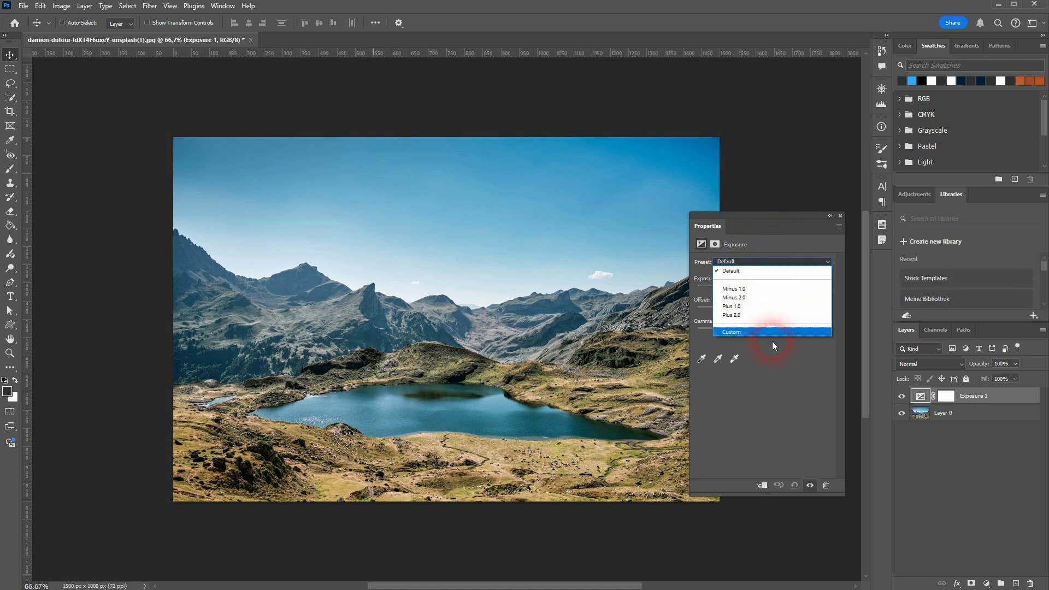
pyautogui.click(771, 289)
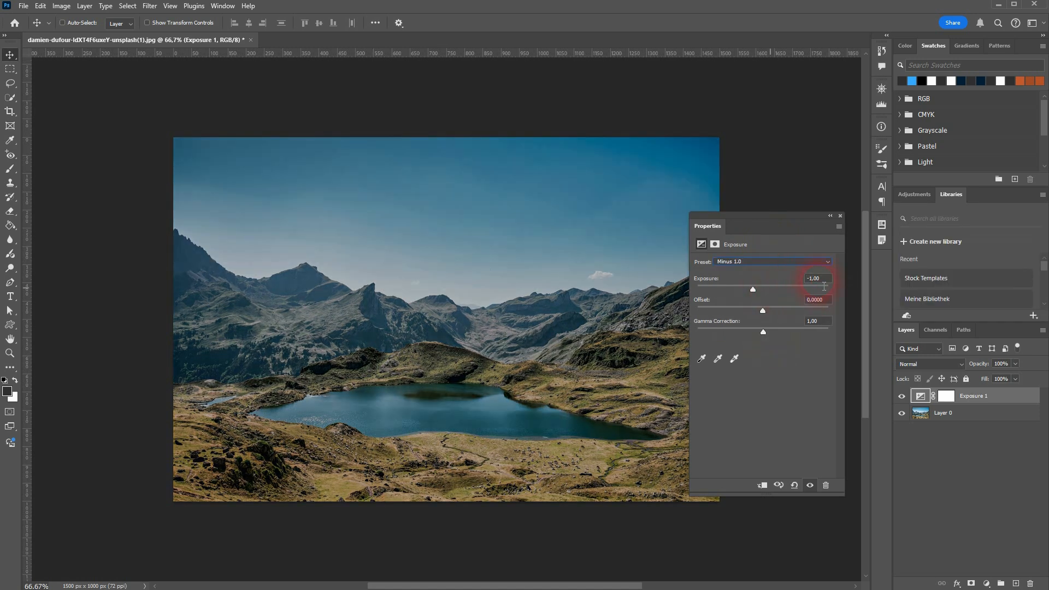
pyautogui.click(760, 263)
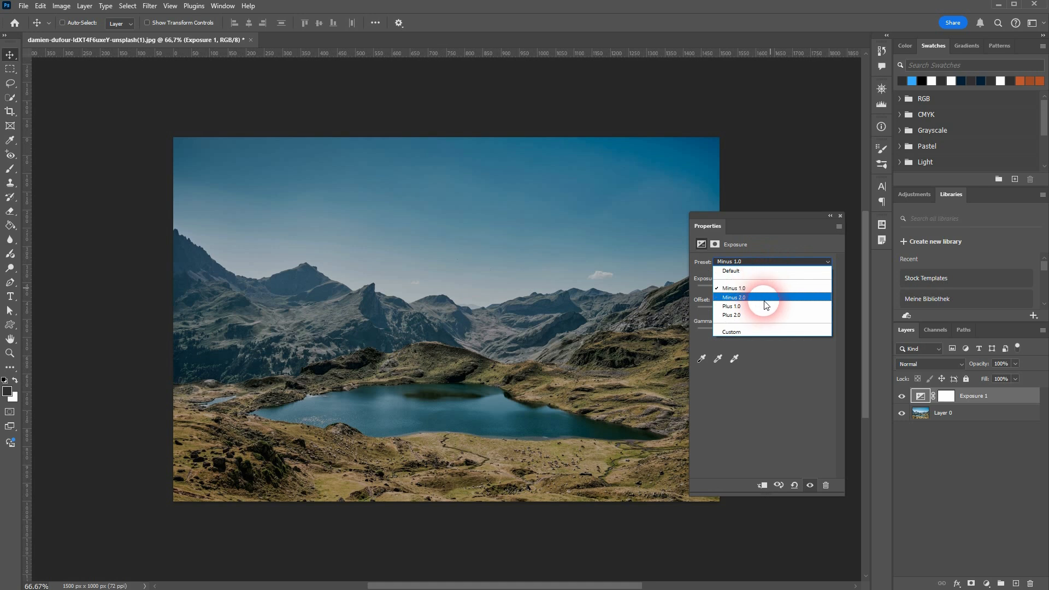
pyautogui.click(766, 296)
pyautogui.click(777, 261)
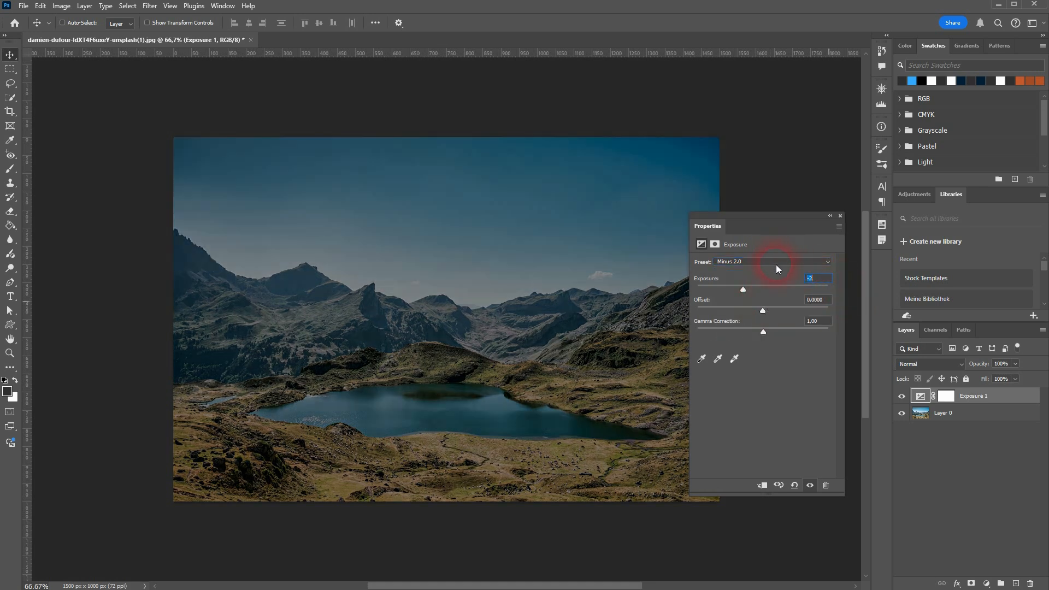
pyautogui.click(777, 311)
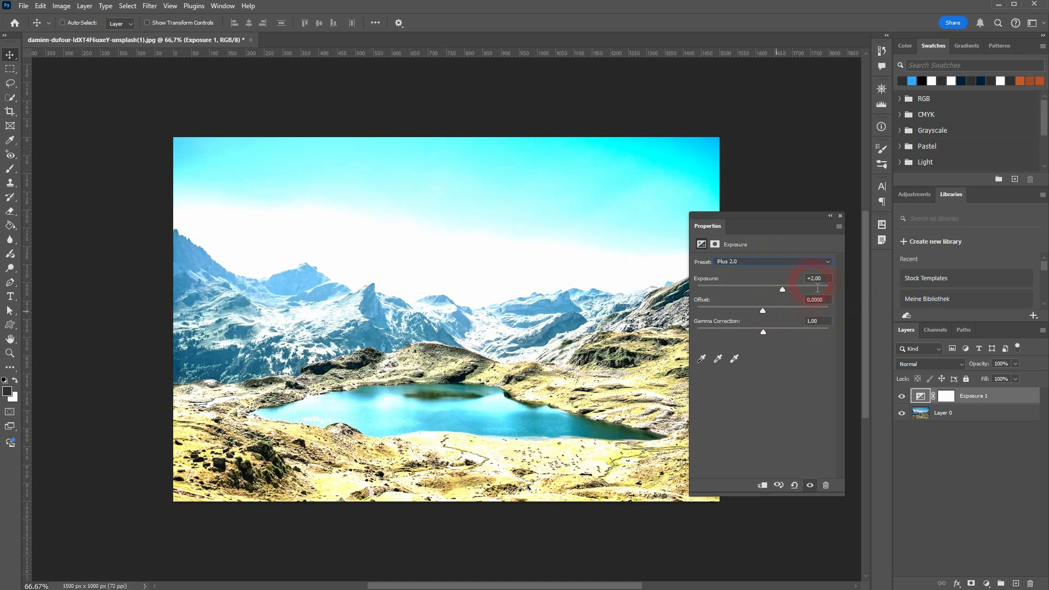
pyautogui.click(808, 262)
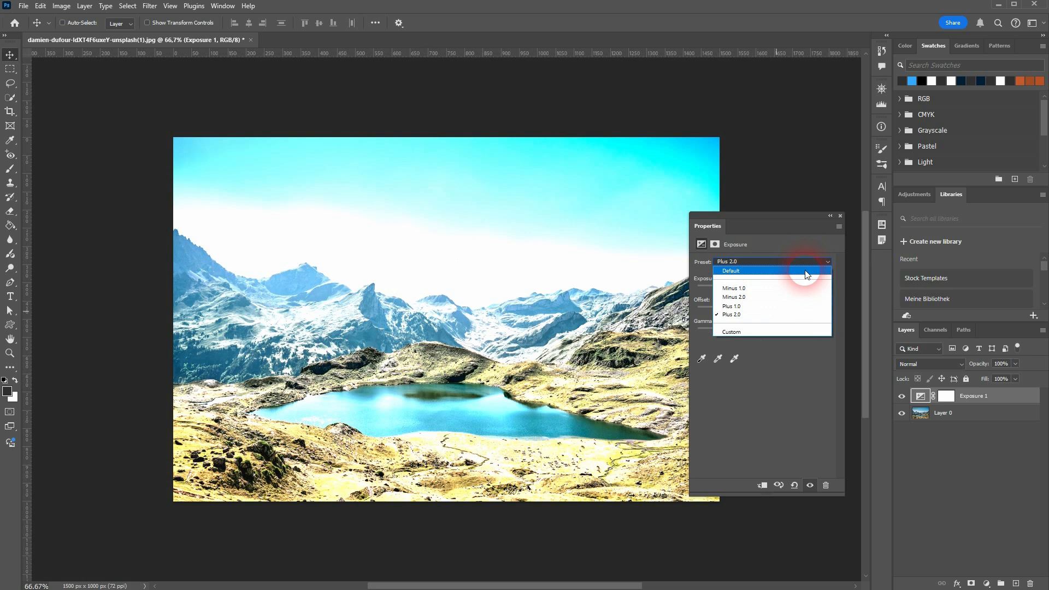
pyautogui.click(805, 272)
pyautogui.click(820, 279)
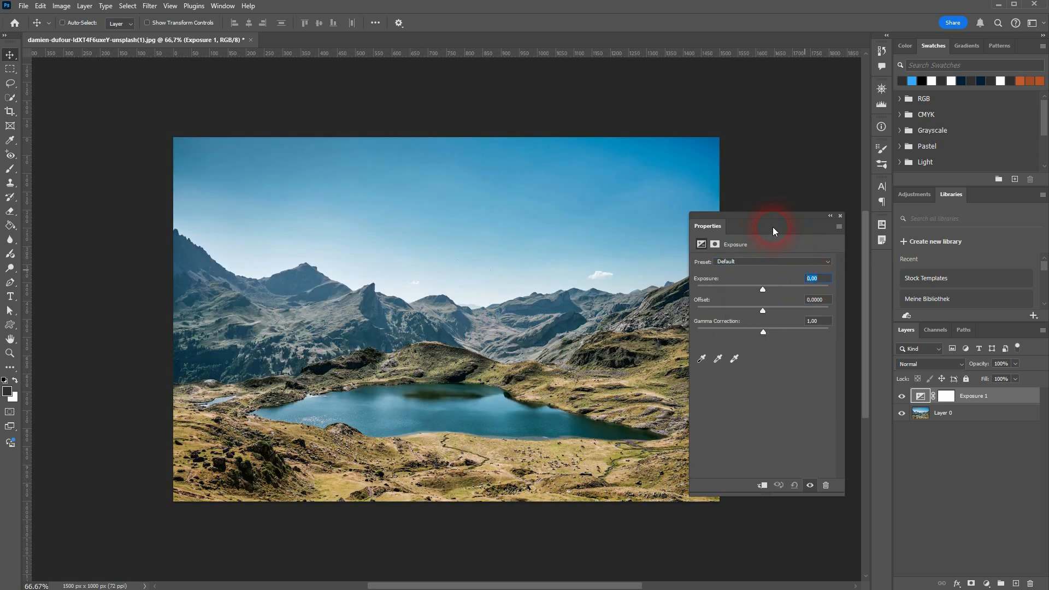
# Step: Move the floating Properties panel to the photo's left edge and show the histogram for the RGB channel
pyautogui.moveTo(772, 227); pyautogui.dragTo(196, 222)
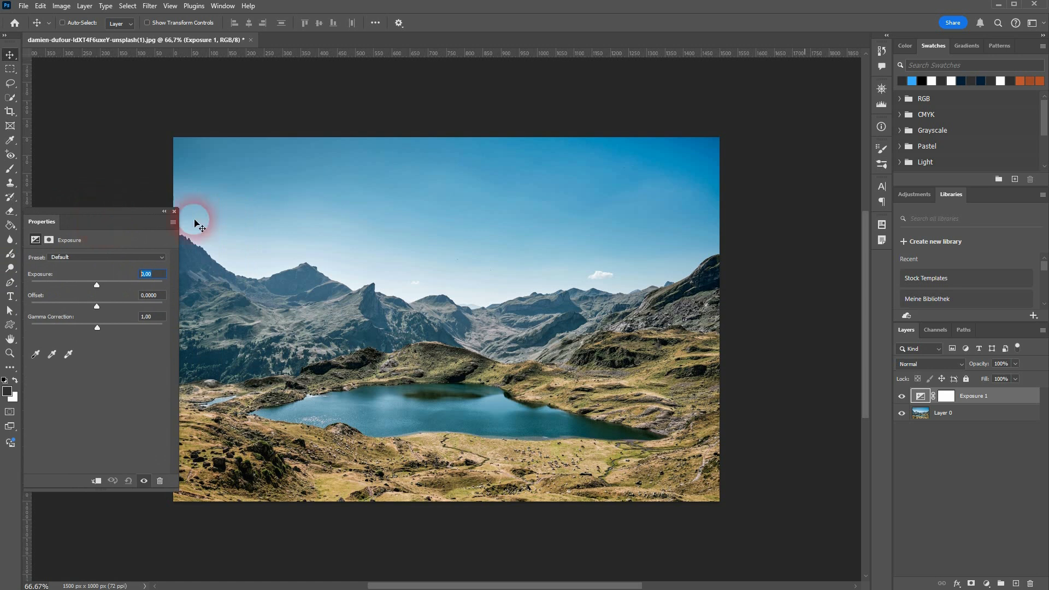
pyautogui.click(223, 7)
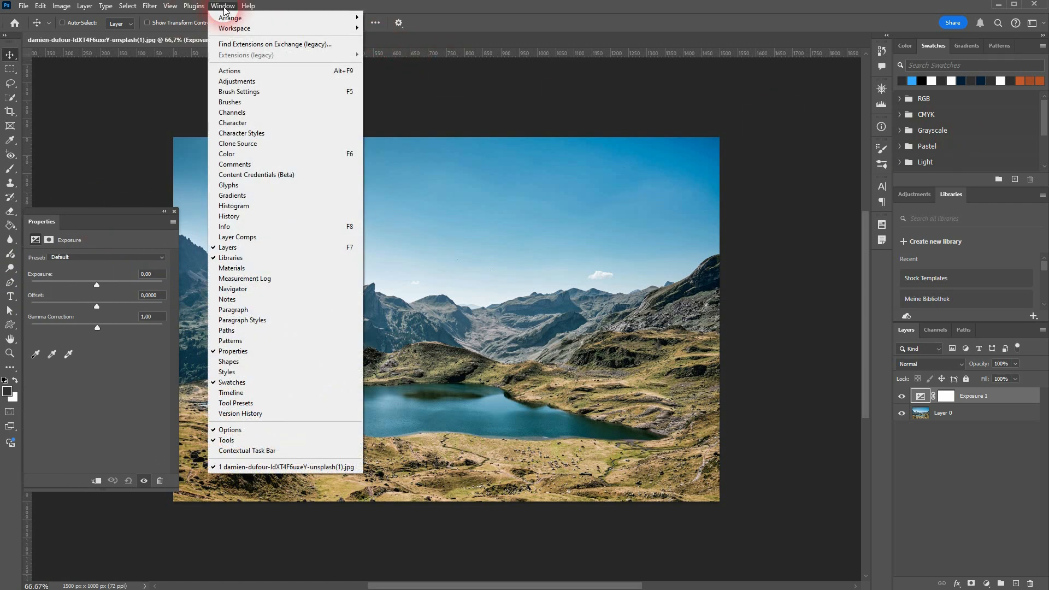
pyautogui.click(277, 206)
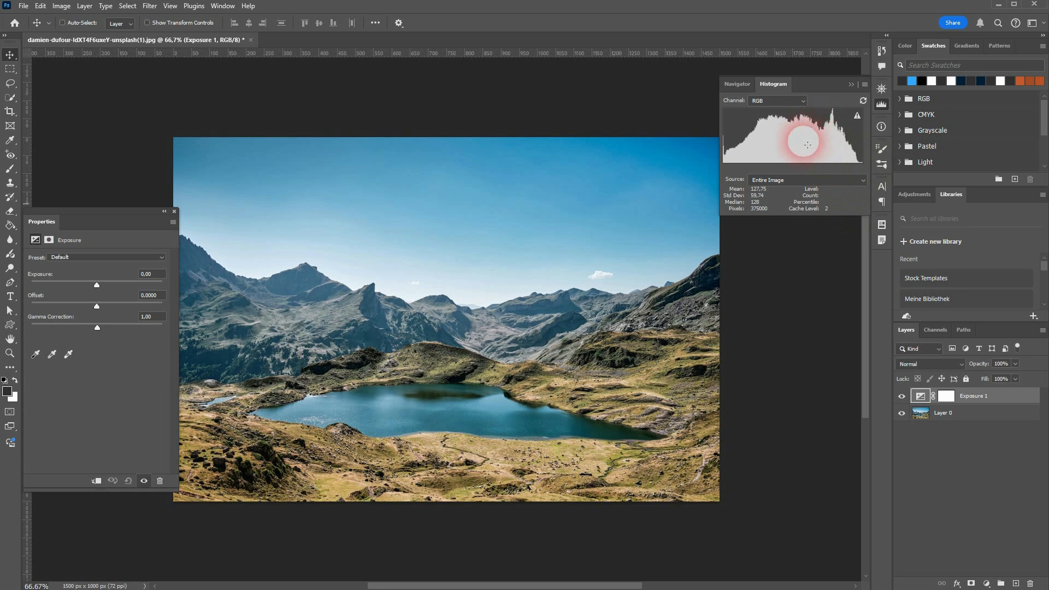
pyautogui.click(787, 101)
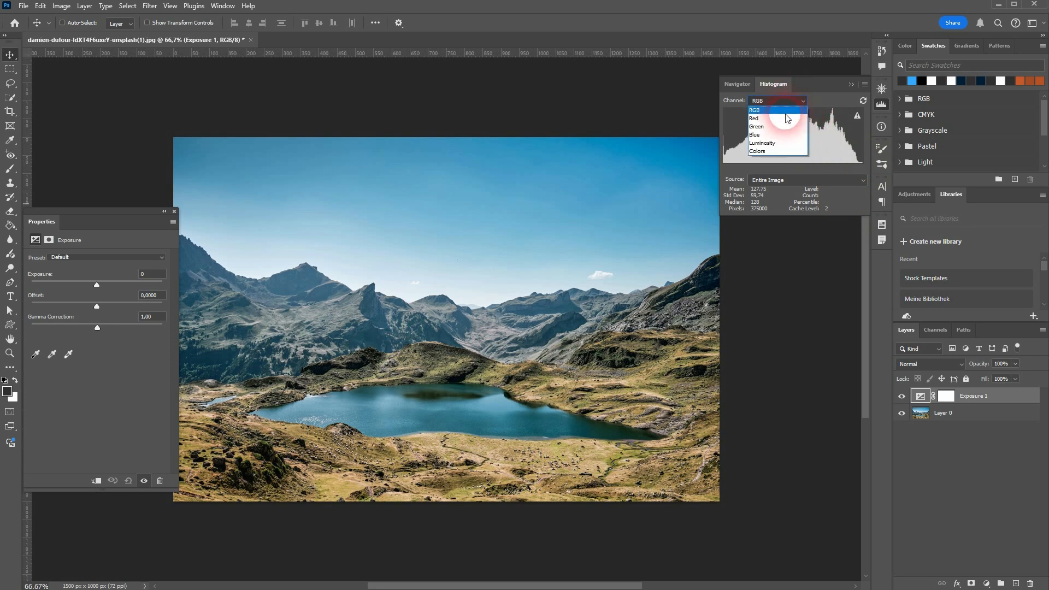
pyautogui.click(785, 111)
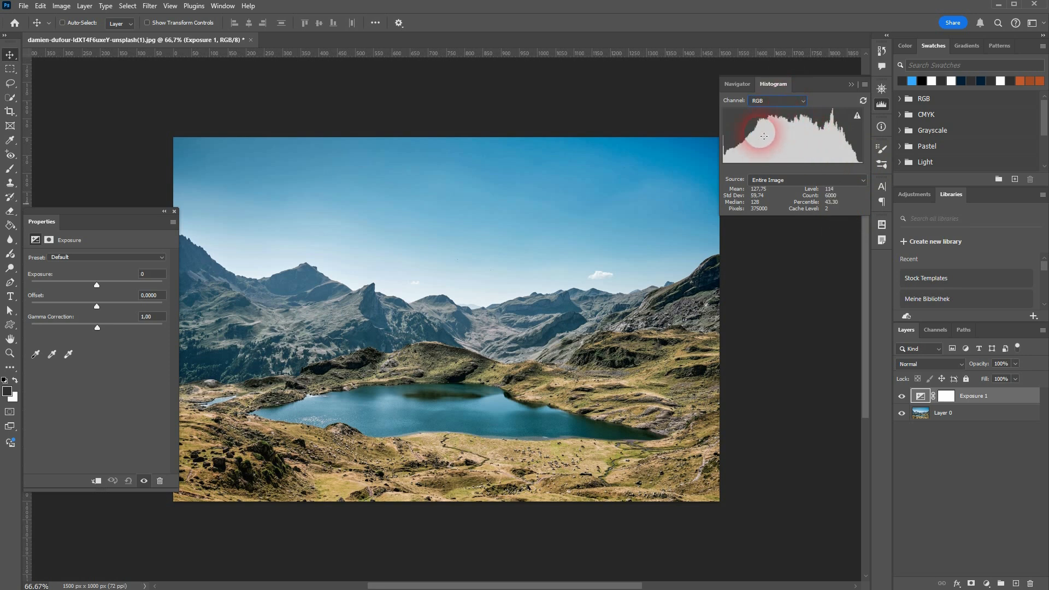
# Step: Try exposure values of -0,89 and +1,22 and higher on the adjustment layer to compare their effect on the histogram
pyautogui.click(147, 275)
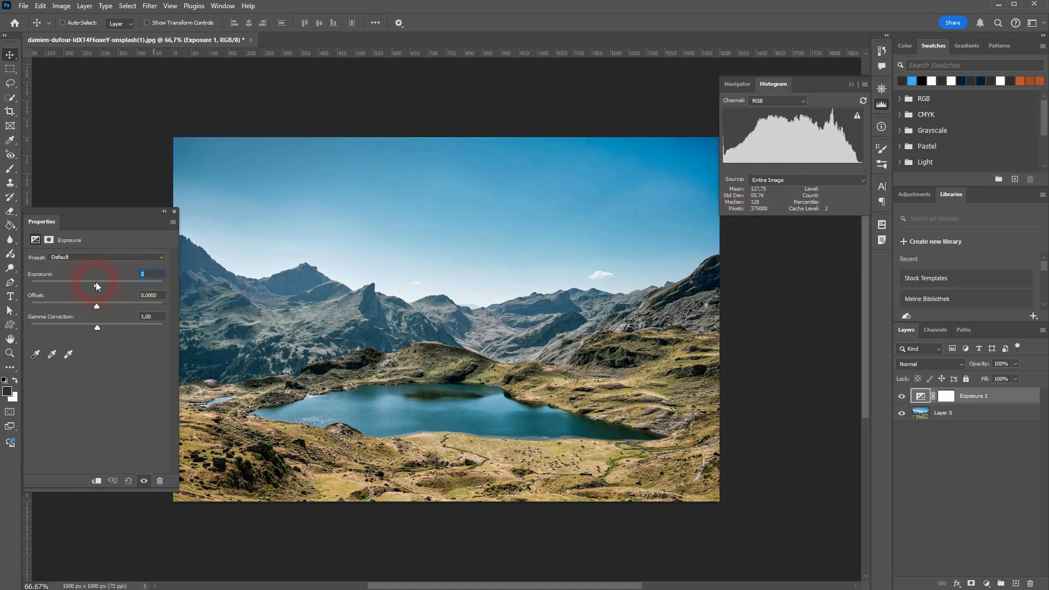
pyautogui.moveTo(96, 288); pyautogui.dragTo(87, 286)
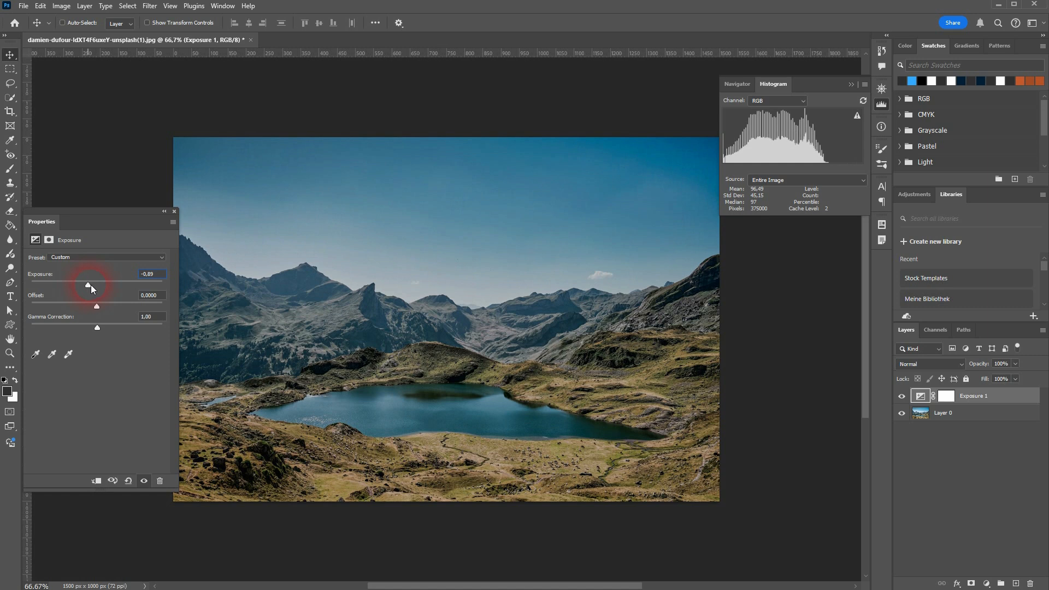
pyautogui.click(763, 145)
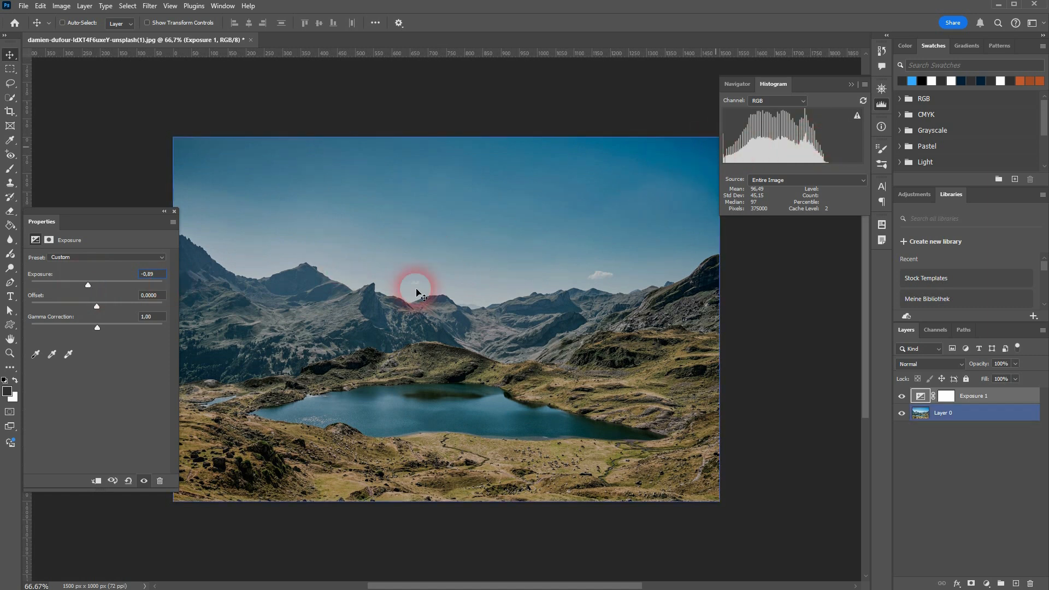
pyautogui.moveTo(90, 289); pyautogui.dragTo(107, 288)
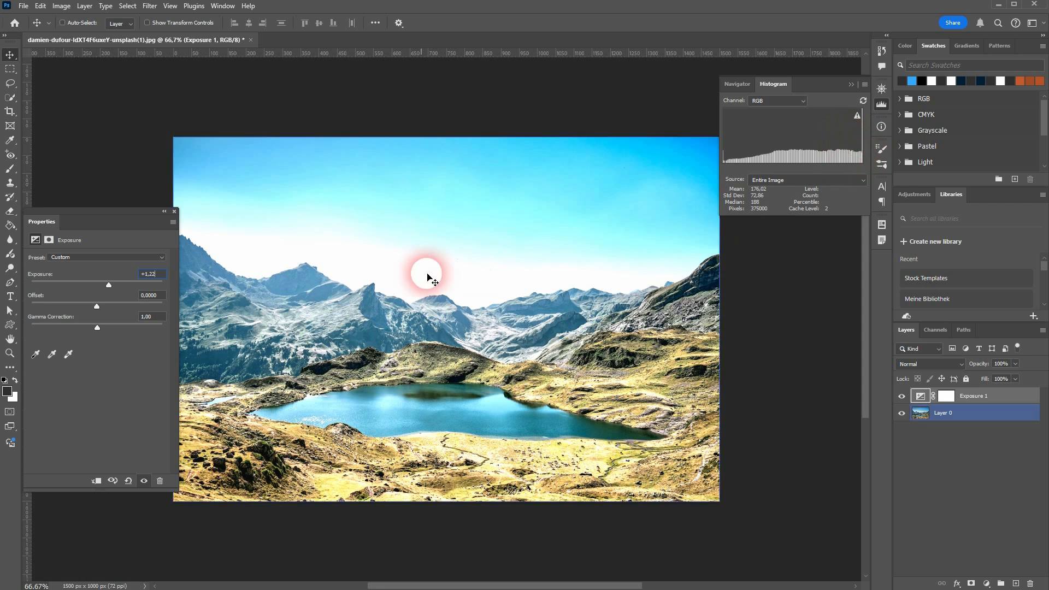
pyautogui.moveTo(110, 284); pyautogui.dragTo(164, 279)
# Step: Reset the exposure to 0, raise it to +0,1, and compare the photo with the adjustment layer hidden and shown
pyautogui.click(148, 274)
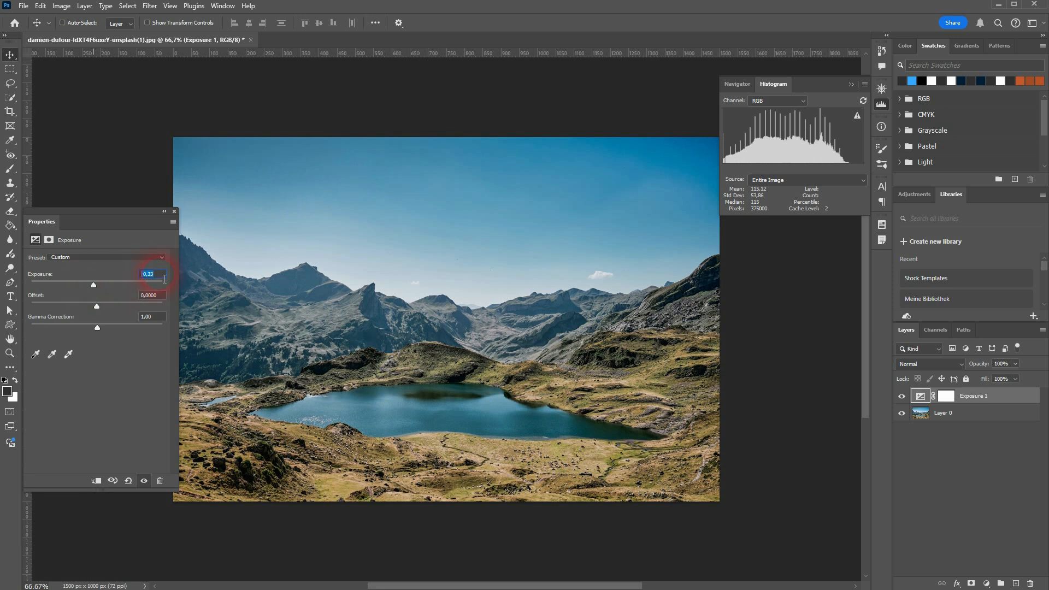
pyautogui.write('0')
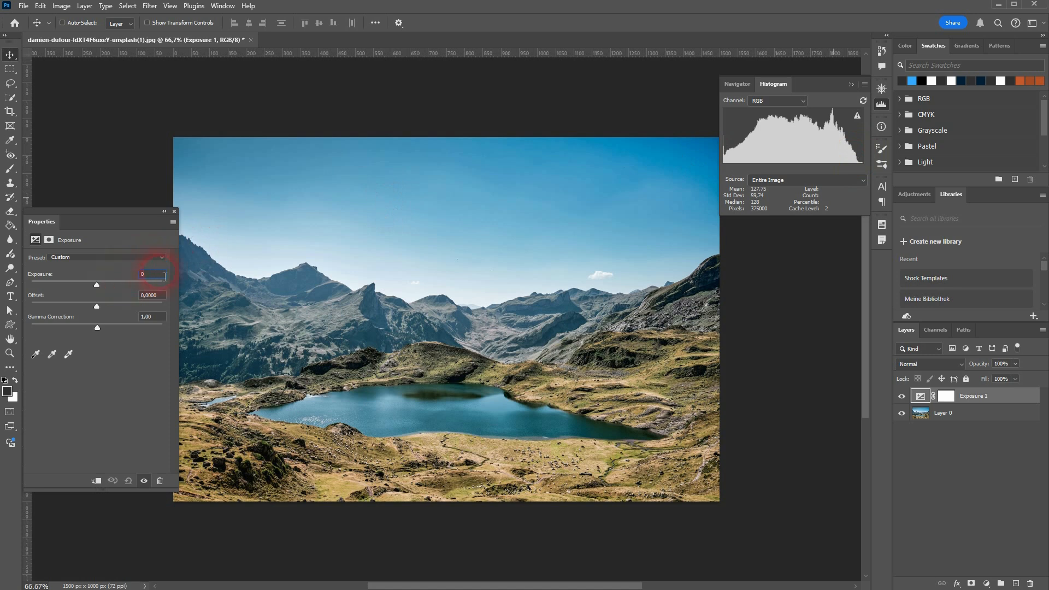
pyautogui.press('Up')
pyautogui.press('Up')
pyautogui.press('Up')
pyautogui.press('Up')
pyautogui.press('Up')
pyautogui.press('Up')
pyautogui.press('Up')
pyautogui.press('Up')
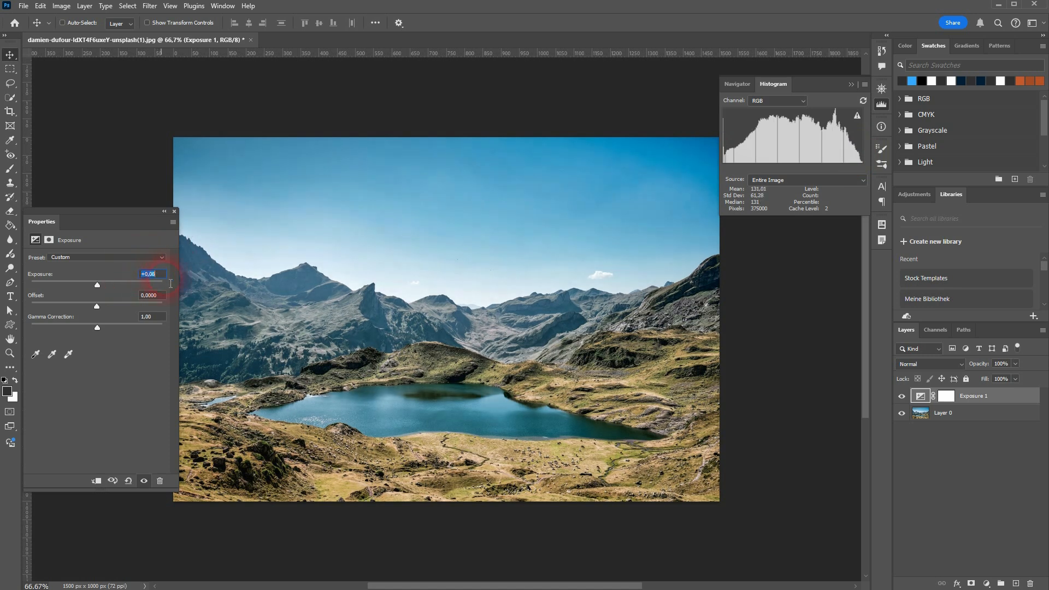
pyautogui.press('Up')
pyautogui.press('Up')
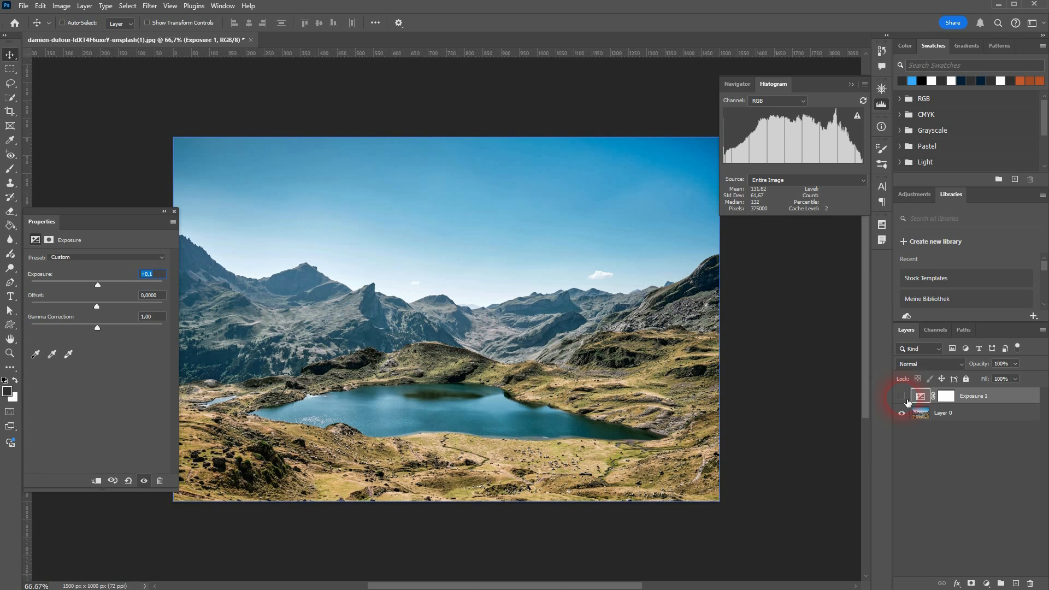
pyautogui.click(905, 401)
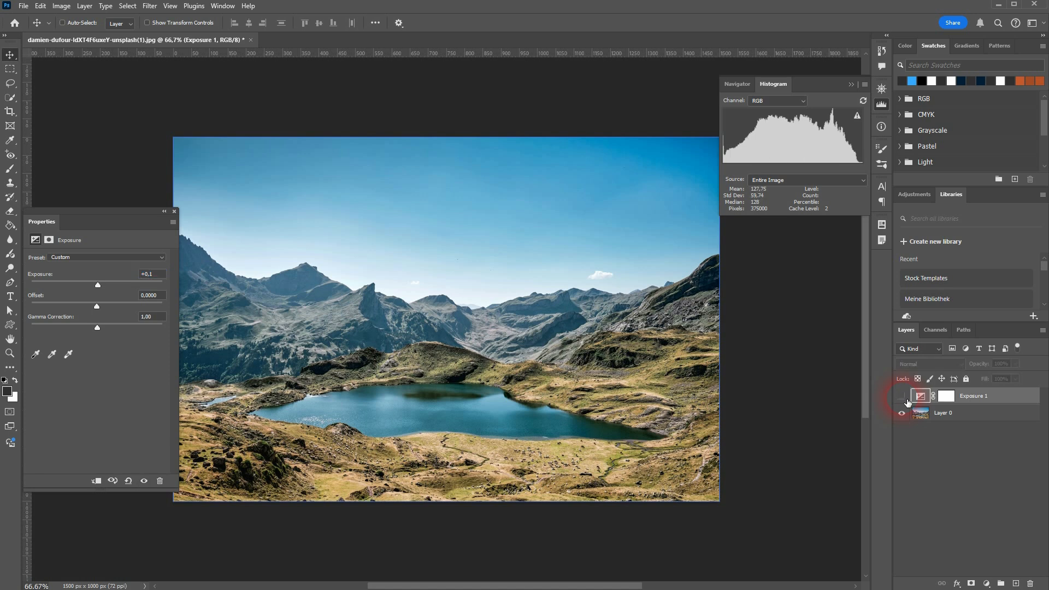
pyautogui.click(906, 402)
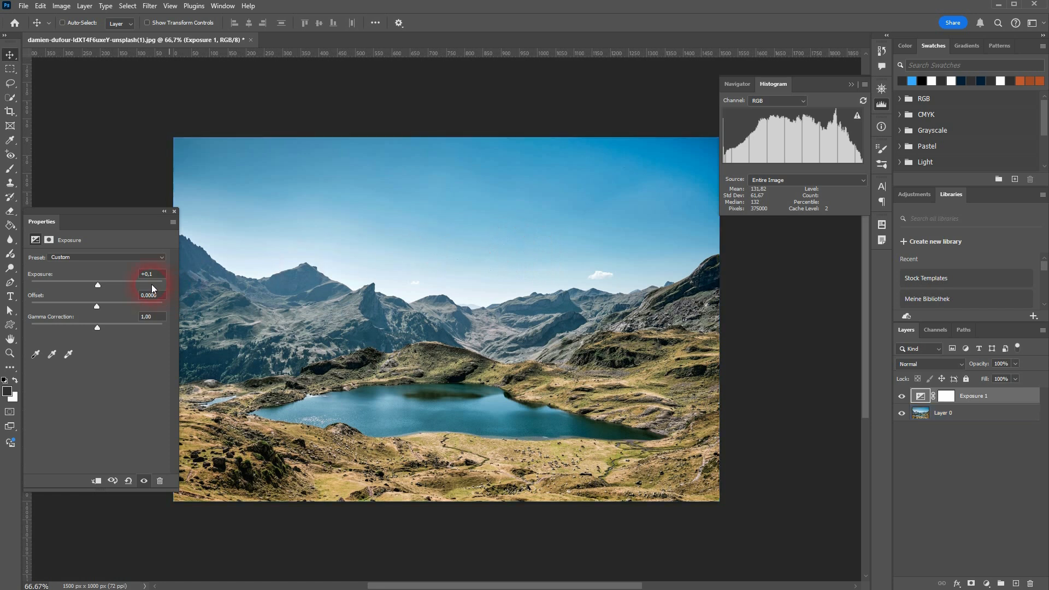
# Step: Try offset values of -0,0375, -0,1250 and a positive one, and reset the offset to 0
pyautogui.click(144, 295)
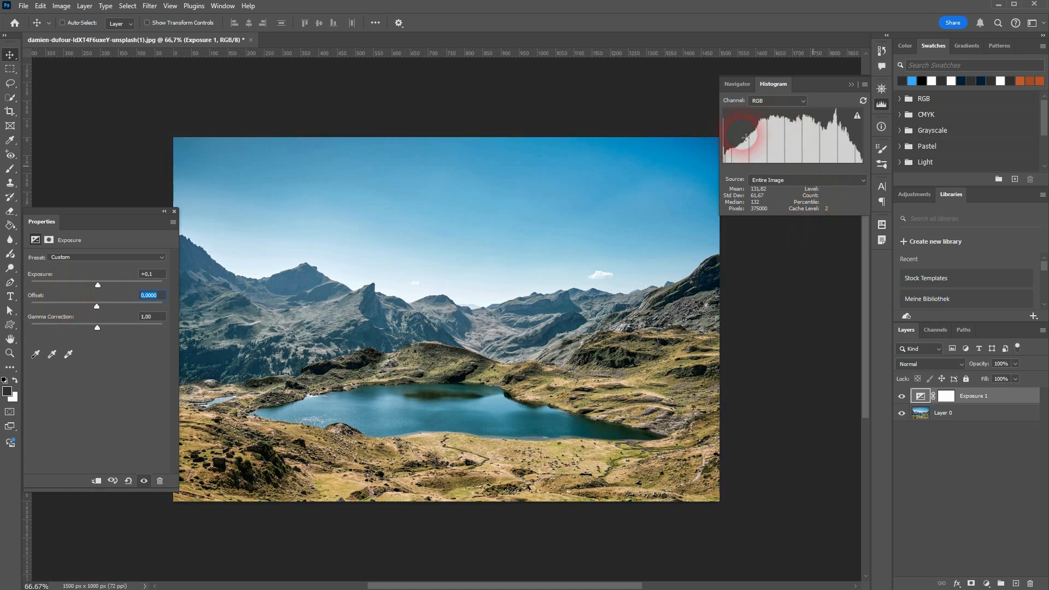
pyautogui.moveTo(103, 304); pyautogui.dragTo(91, 307)
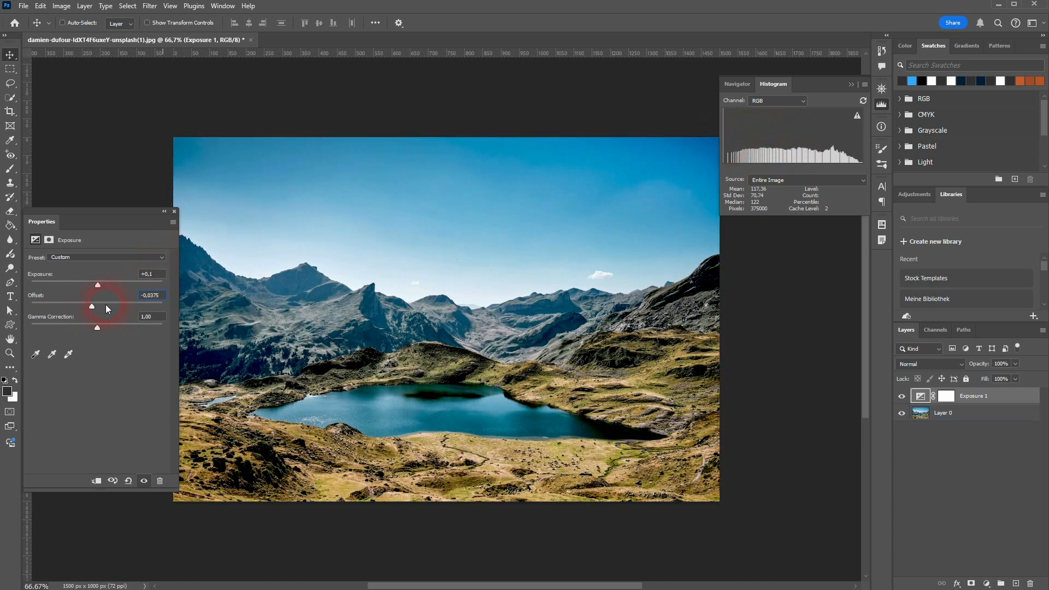
pyautogui.moveTo(92, 307); pyautogui.dragTo(80, 305)
pyautogui.click(852, 159)
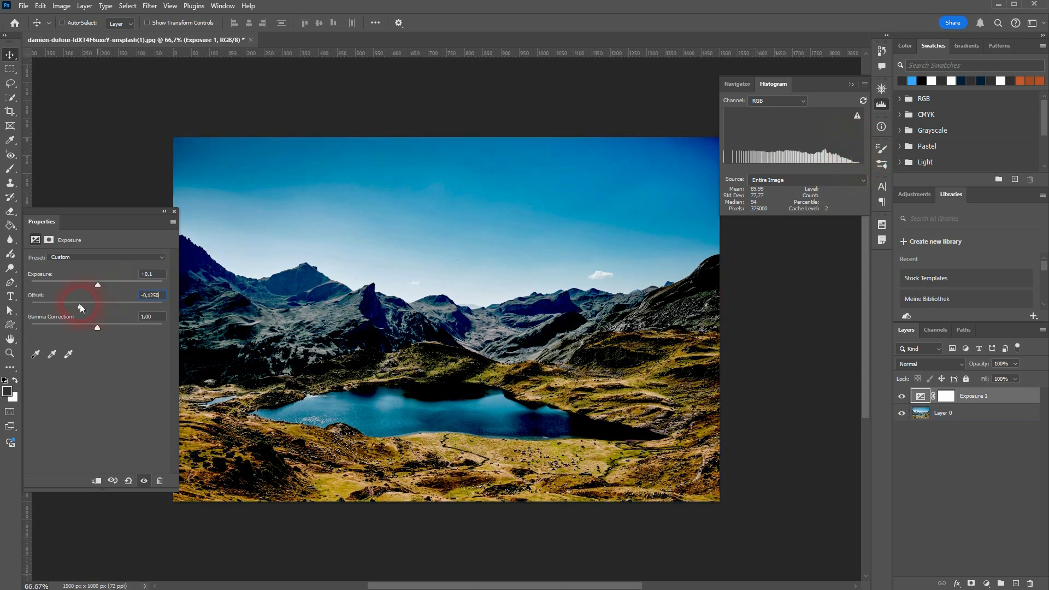
pyautogui.moveTo(80, 307); pyautogui.dragTo(106, 306)
pyautogui.click(155, 298)
pyautogui.write('0')
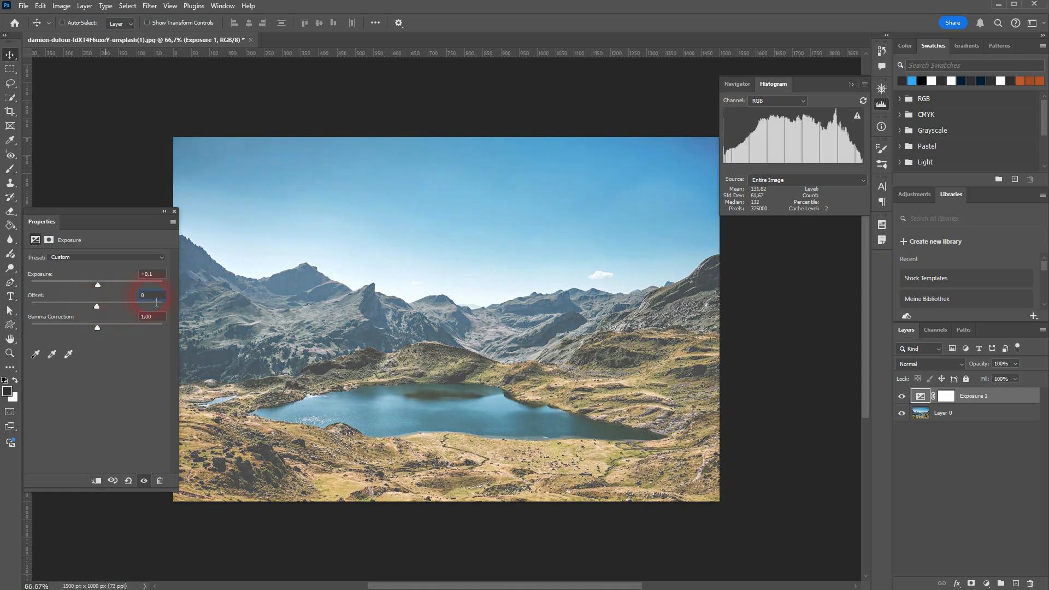
pyautogui.press('Return')
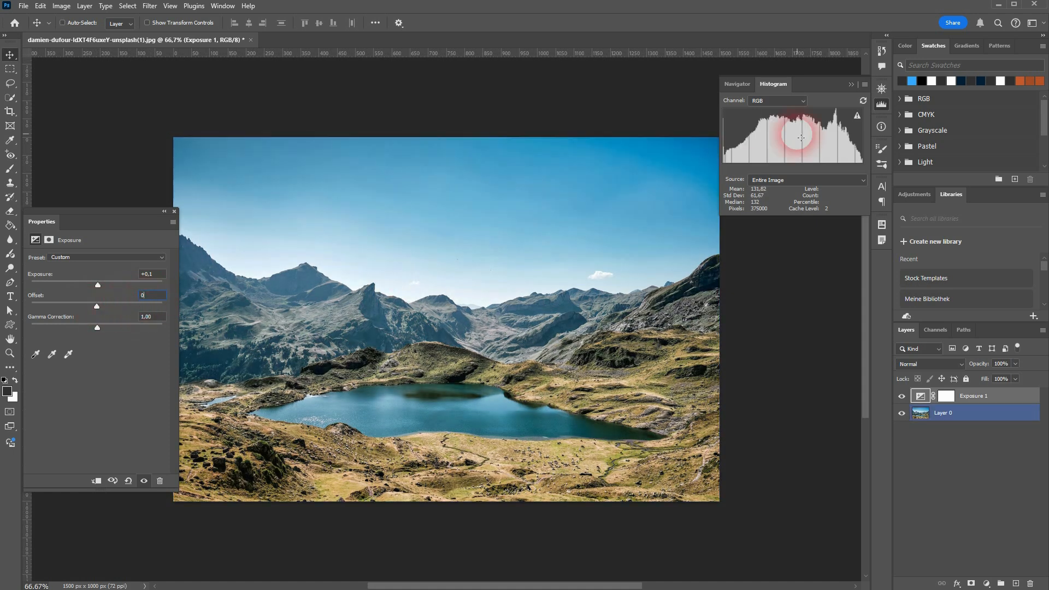
# Step: Raise the offset in small increments to +0,0024, increase it to +0,0292, and set it back to 0
pyautogui.moveTo(856, 164)
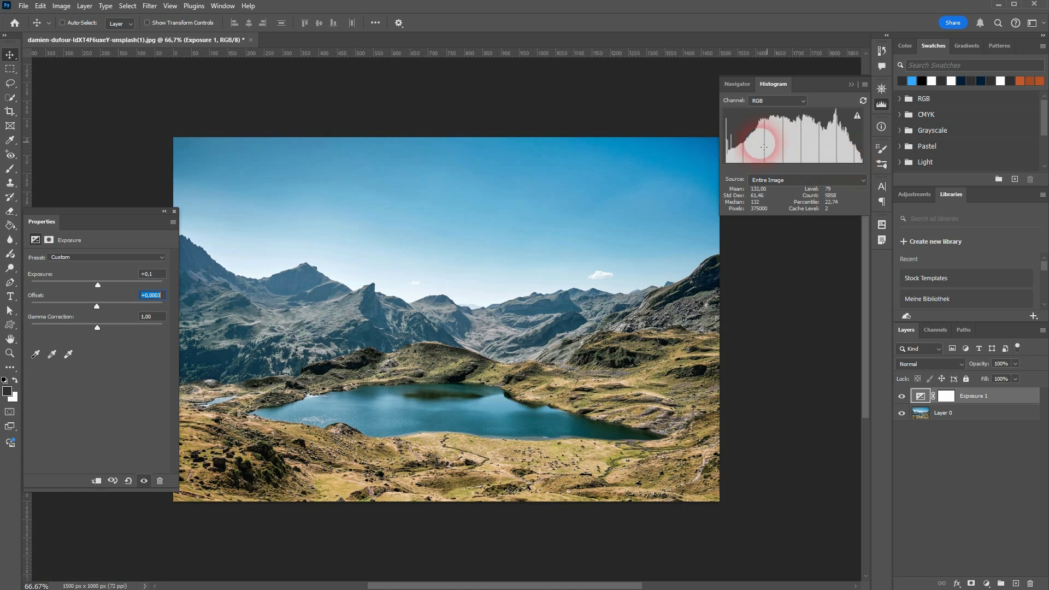
pyautogui.press('Up')
pyautogui.press('Up')
pyautogui.press('Up')
pyautogui.press('Up')
pyautogui.press('Up')
pyautogui.press('Up')
pyautogui.press('Up')
pyautogui.press('Up')
pyautogui.press('Up')
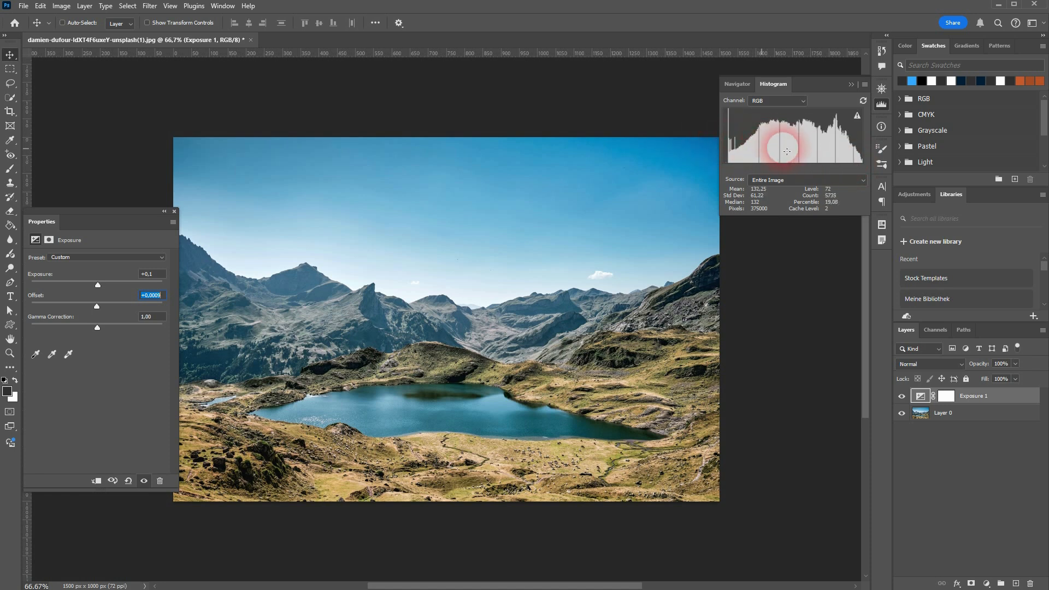
pyautogui.press('Up')
pyautogui.press('Up')
pyautogui.press('Up')
pyautogui.press('Up')
pyautogui.press('Up')
pyautogui.press('Up')
pyautogui.press('Up')
pyautogui.press('Up')
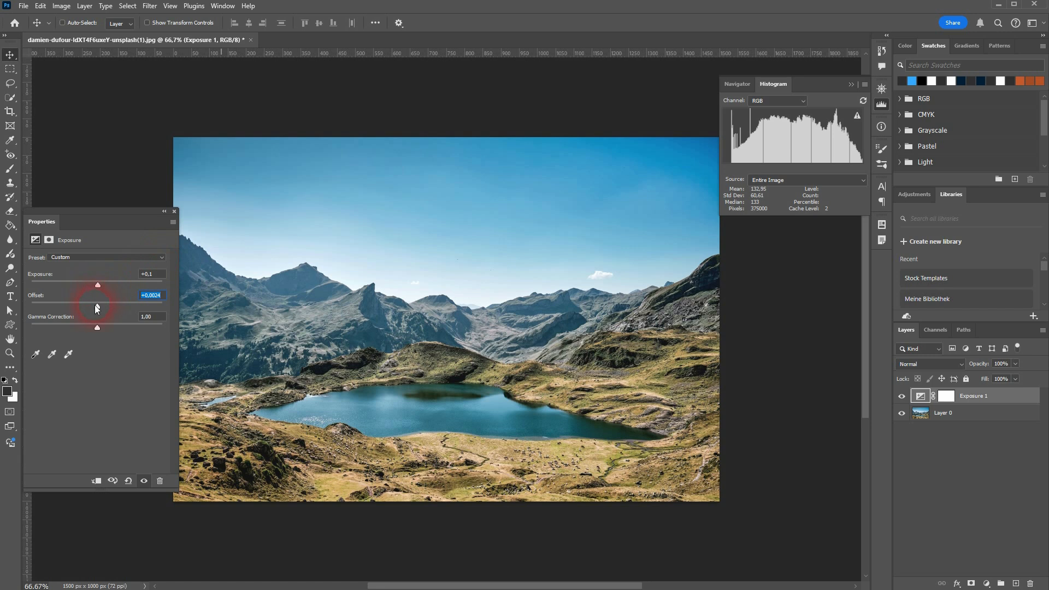
pyautogui.moveTo(95, 306); pyautogui.dragTo(102, 306)
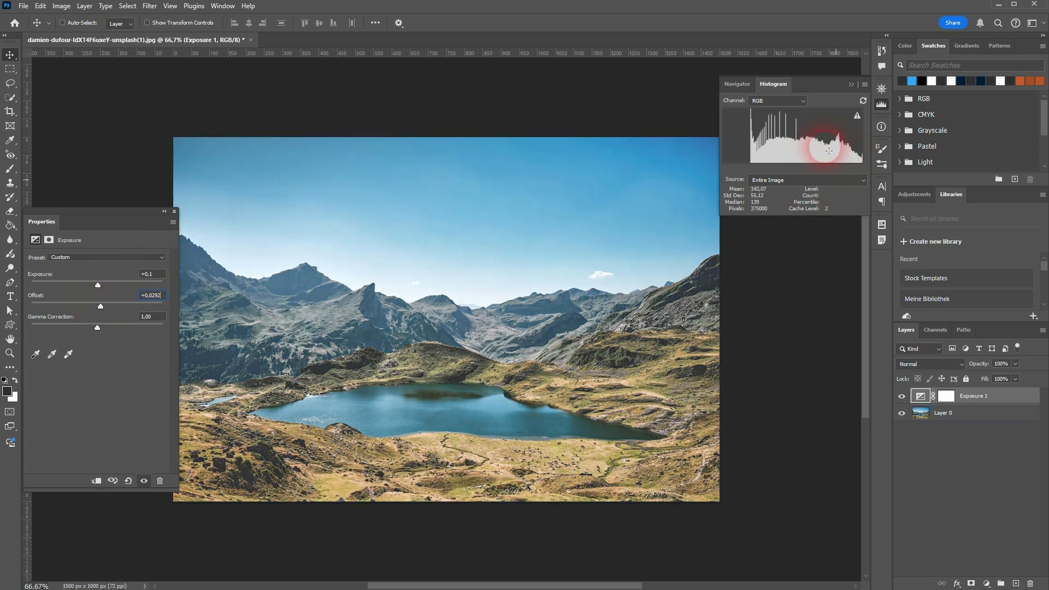
pyautogui.click(141, 298)
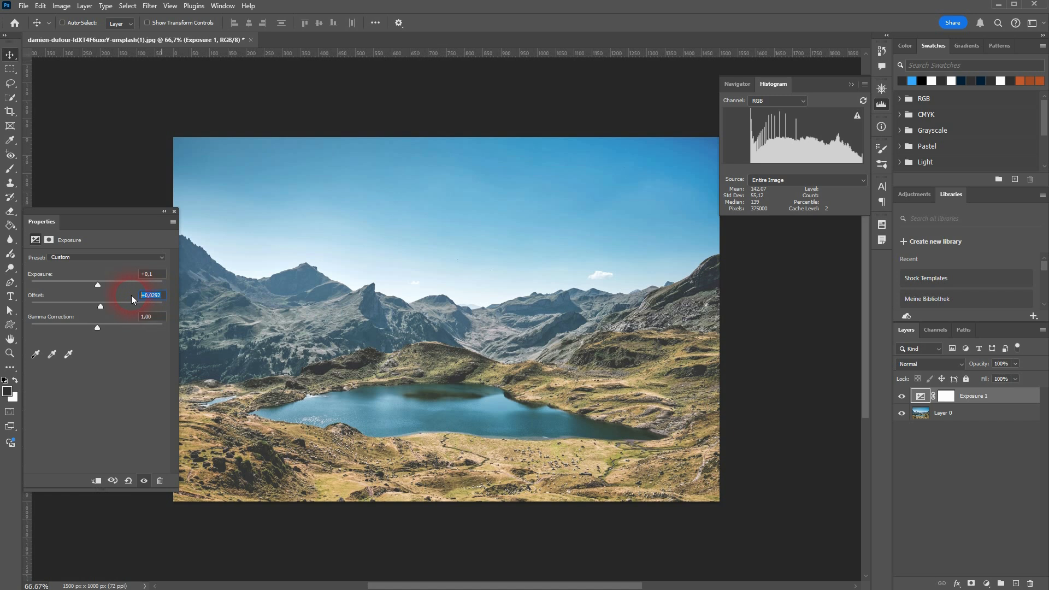
pyautogui.write('0')
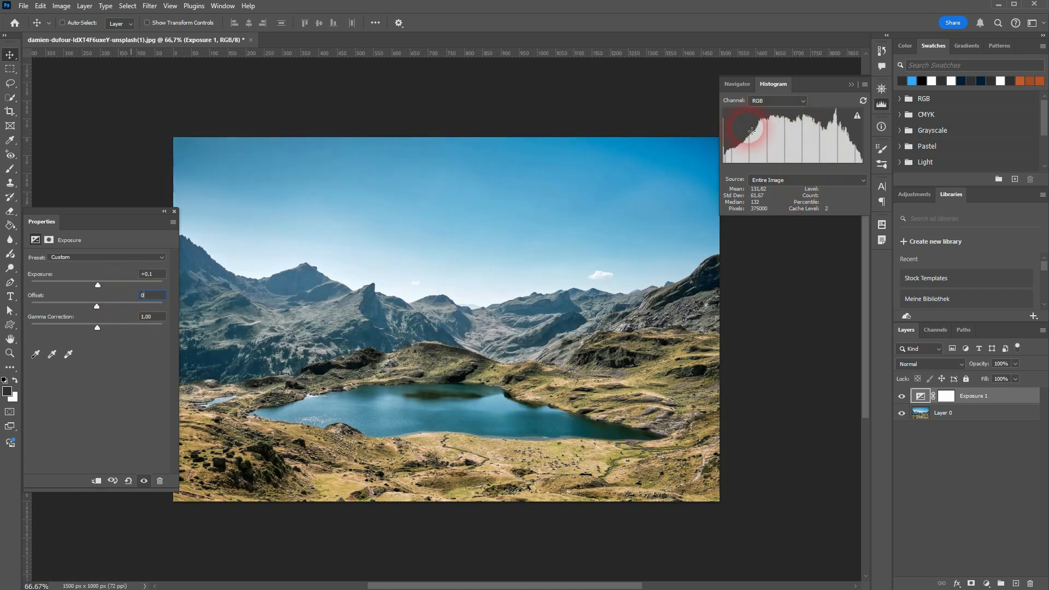
# Step: Lower the offset in small decrements to -0,0002
pyautogui.press('Down')
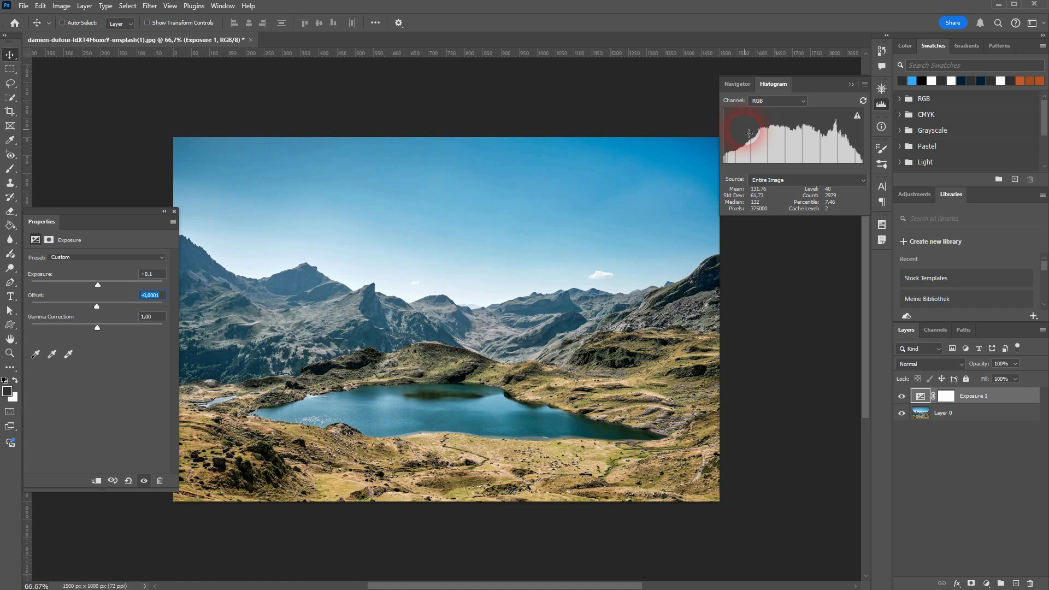
pyautogui.press('Down')
pyautogui.press('Down')
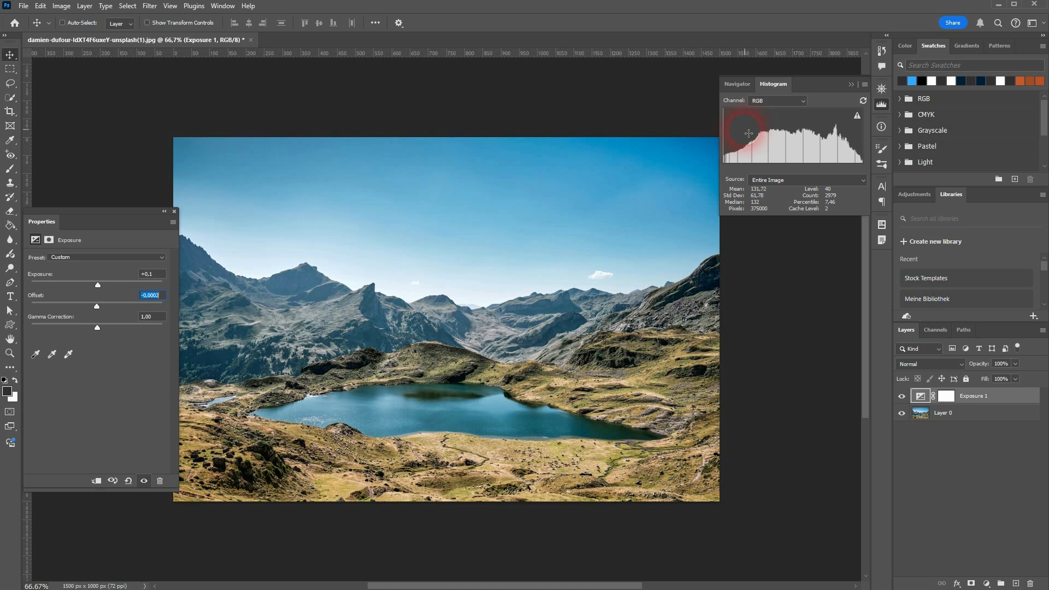
pyautogui.press('Up')
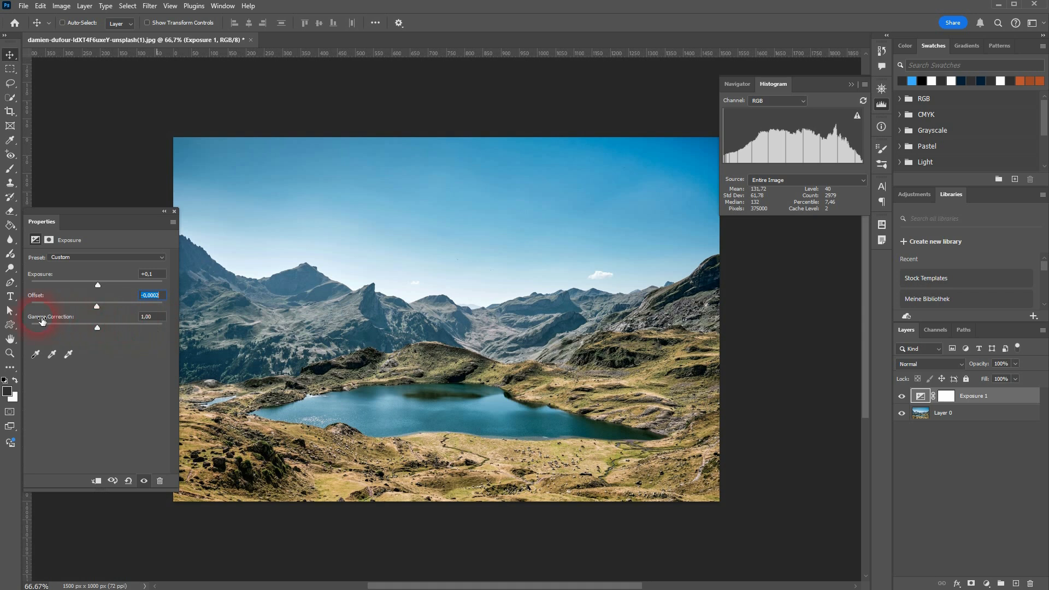
# Step: Try gamma correction values of 0,41, 1,58 and 0,98 on the adjustment layer, and reset the gamma to 1,00
pyautogui.click(151, 318)
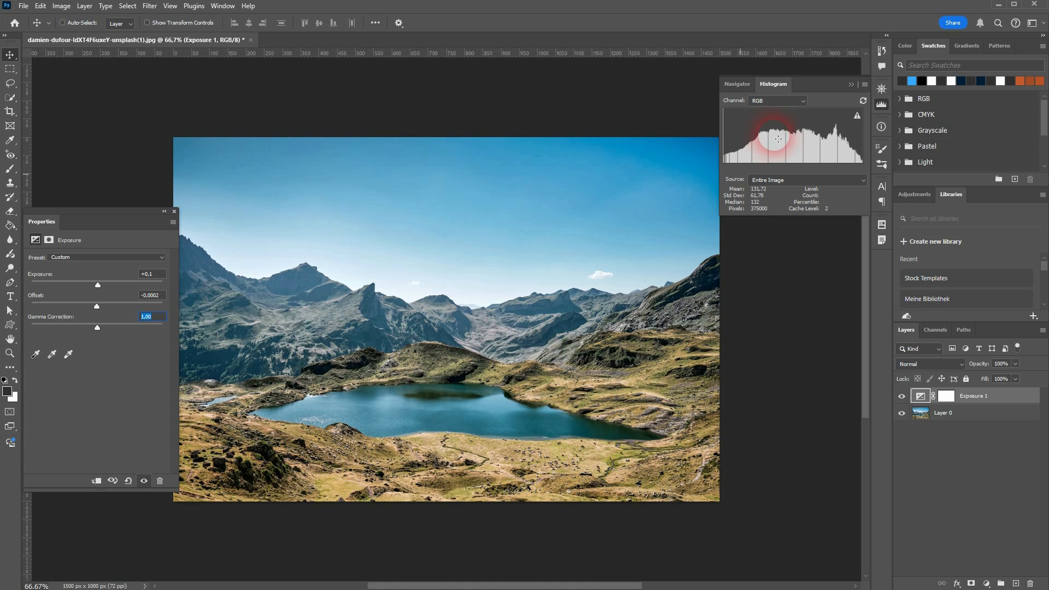
pyautogui.moveTo(97, 327); pyautogui.dragTo(130, 329)
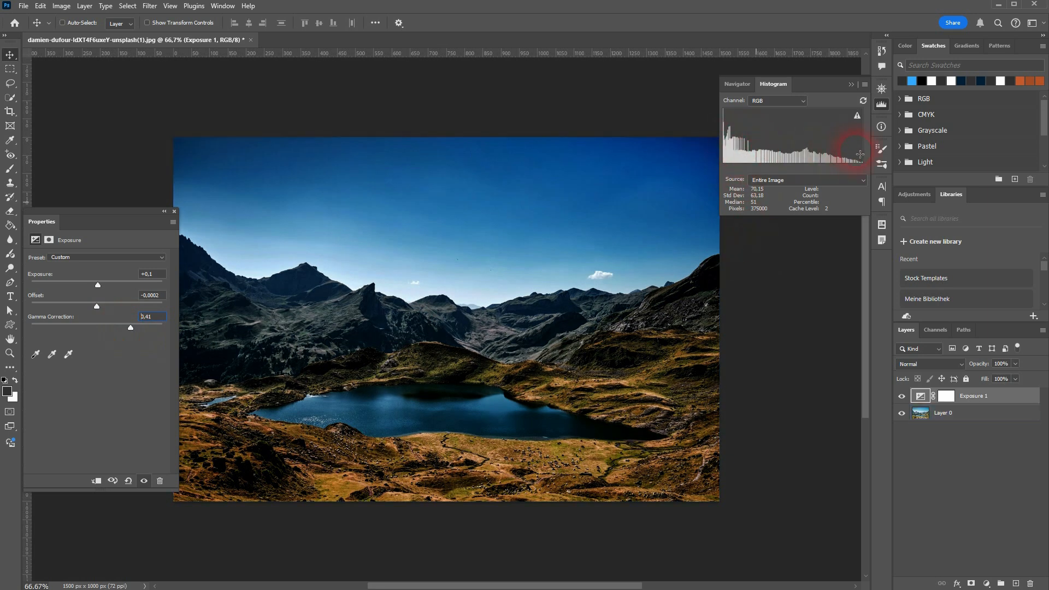
pyautogui.moveTo(129, 327); pyautogui.dragTo(76, 326)
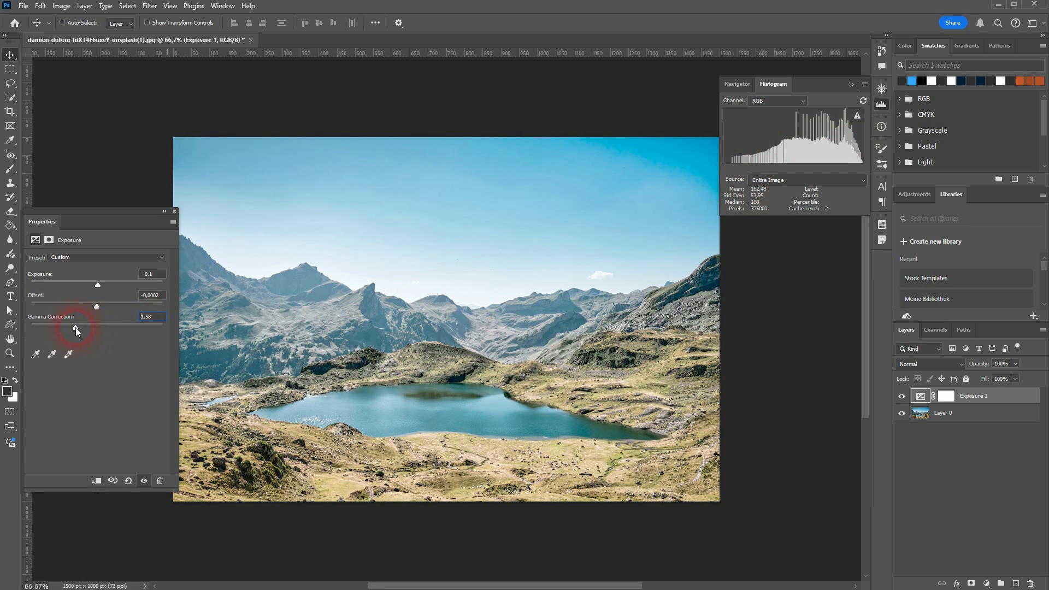
pyautogui.moveTo(75, 327); pyautogui.dragTo(99, 328)
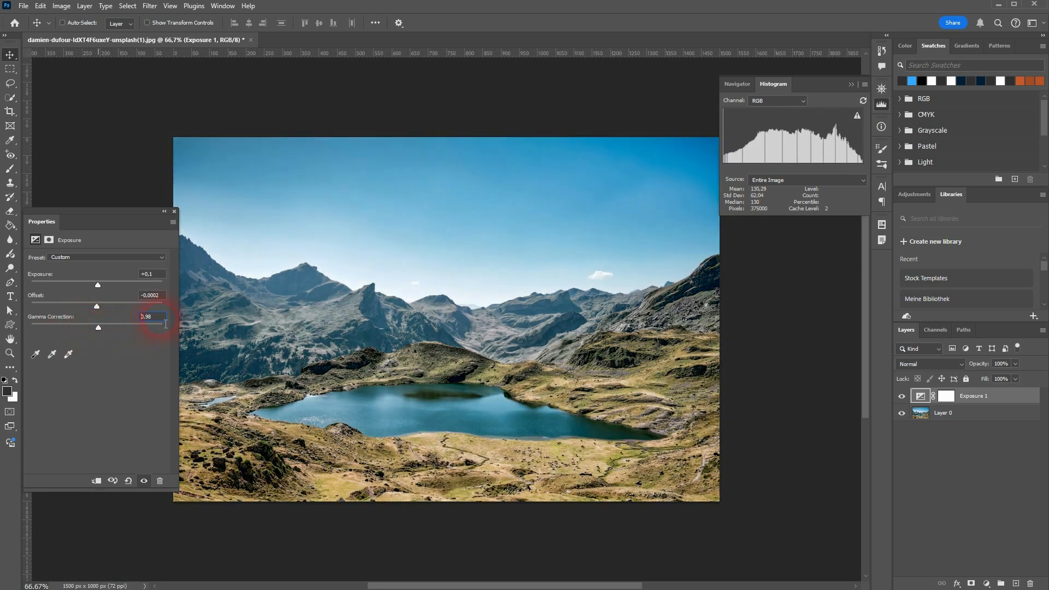
pyautogui.write('1')
pyautogui.click(164, 295)
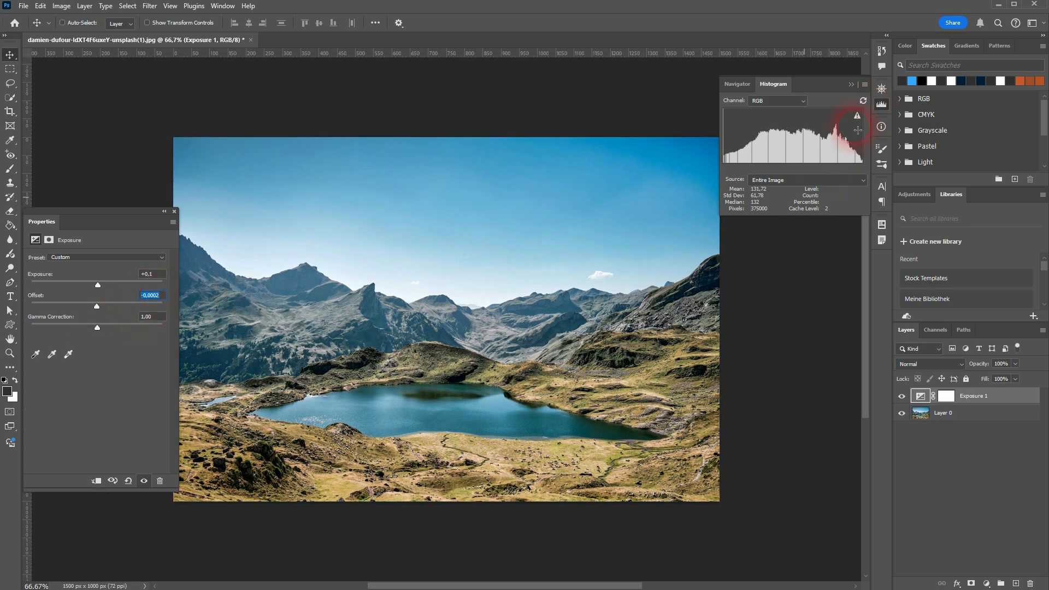
# Step: Sample the small cloud as the white point, and the black point first from the dark hillside above the lake, finally from the shadowed right-hand slope
pyautogui.click(69, 354)
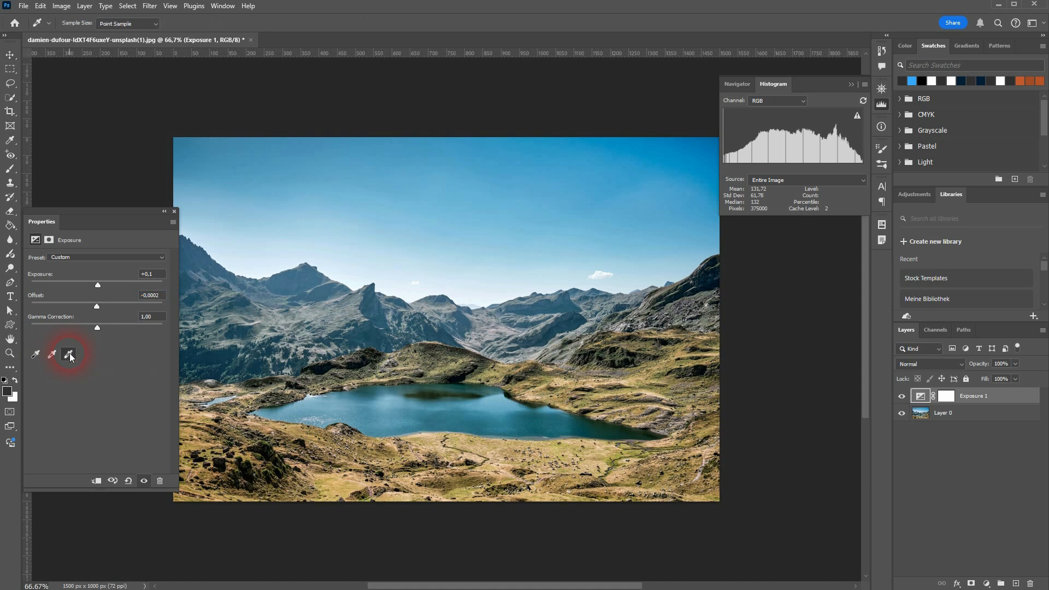
pyautogui.click(606, 278)
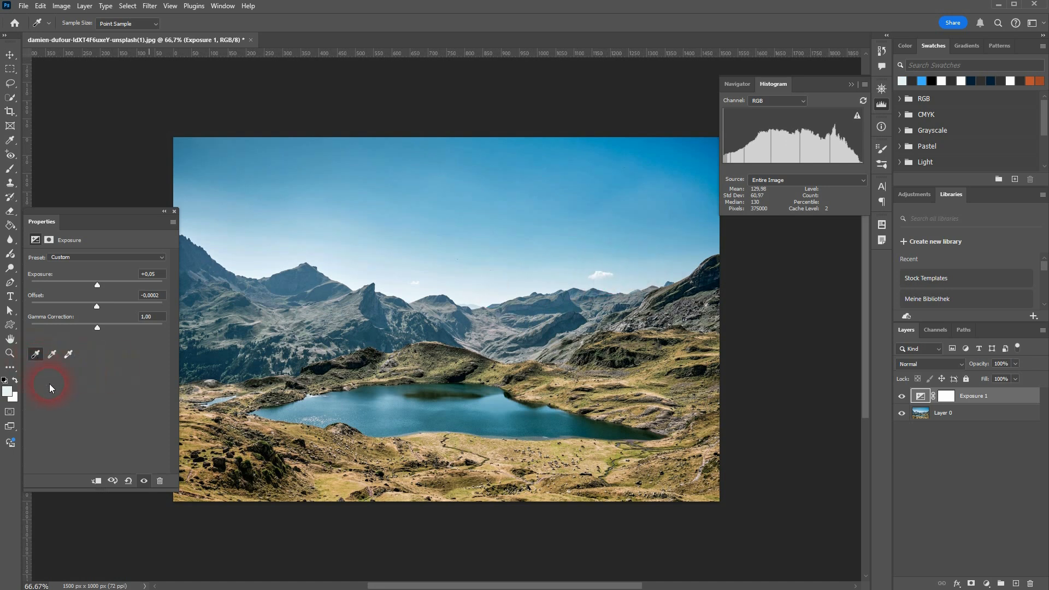
pyautogui.click(331, 372)
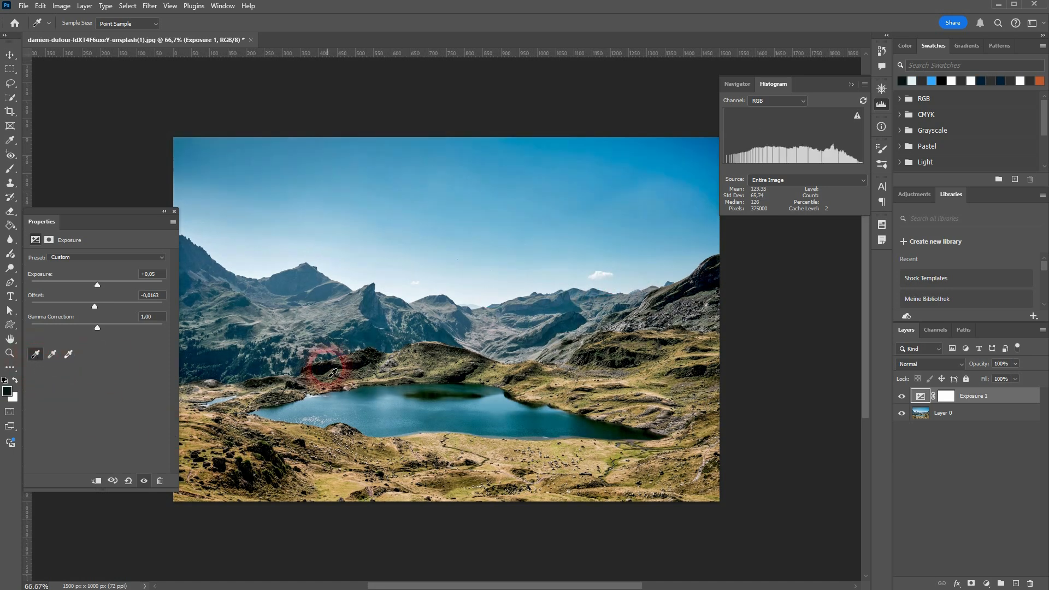
pyautogui.click(711, 293)
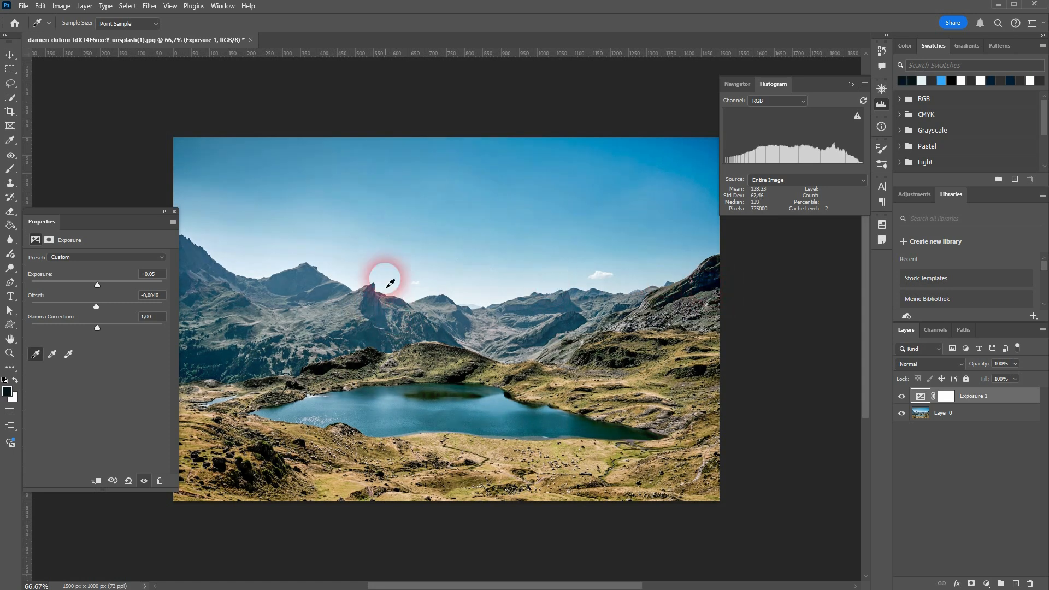
pyautogui.click(161, 279)
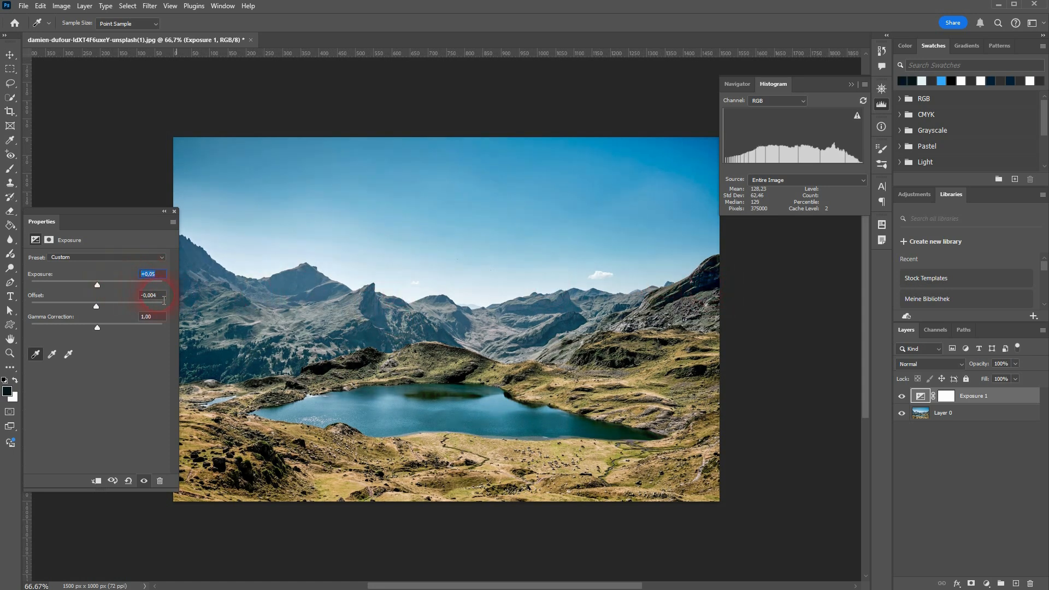